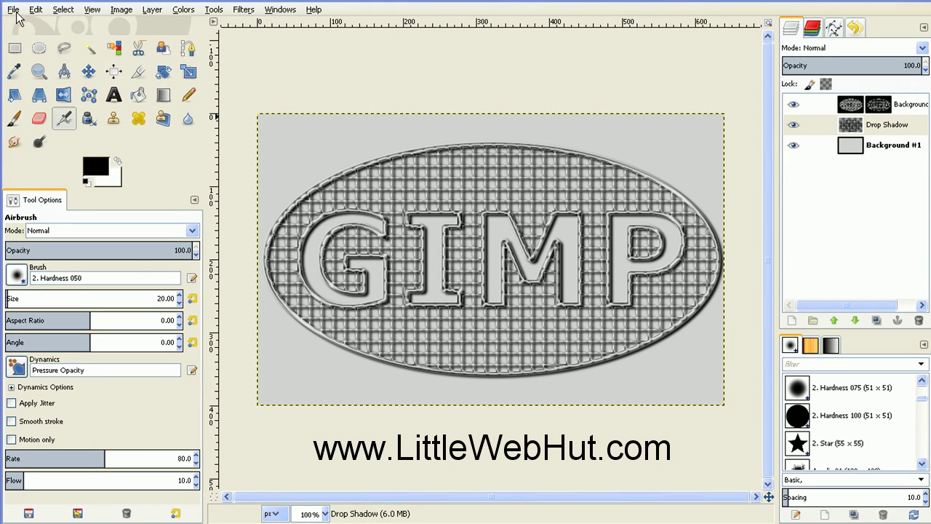
# Create a blank 640×400 image and give its Background layer an alpha channel
pyautogui.click(13, 11)
pyautogui.click(29, 27)
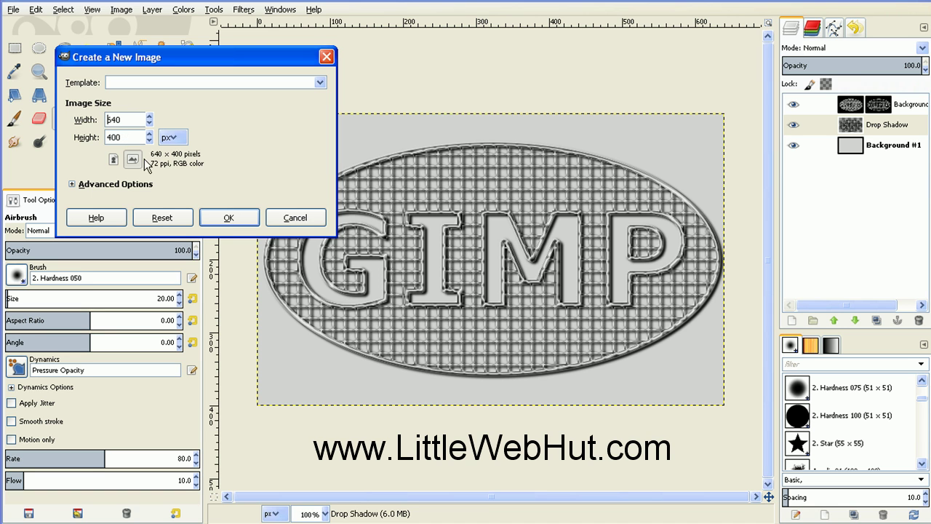
pyautogui.click(229, 219)
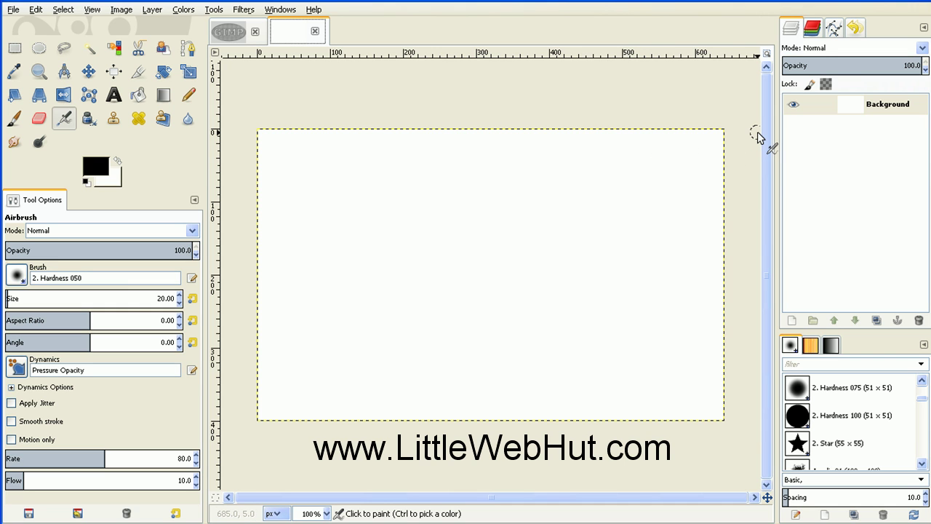
pyautogui.rightClick(805, 106)
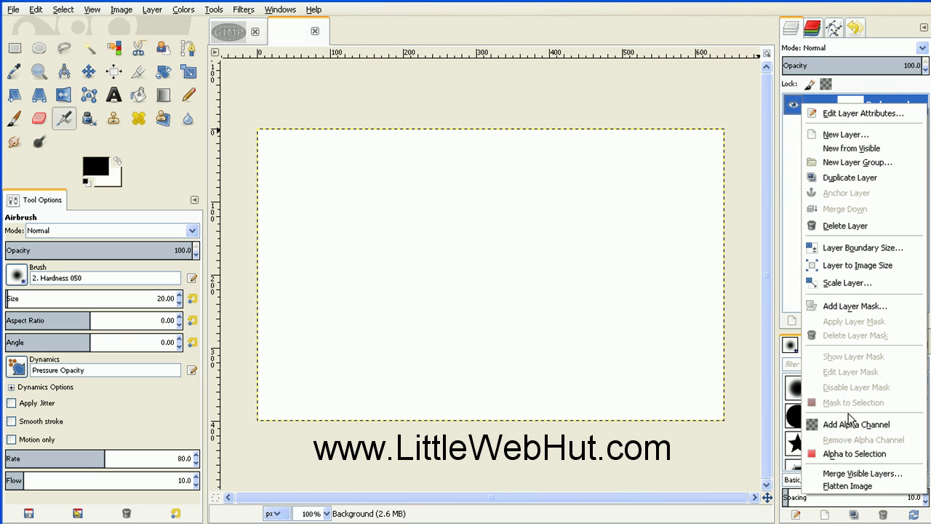
pyautogui.click(850, 426)
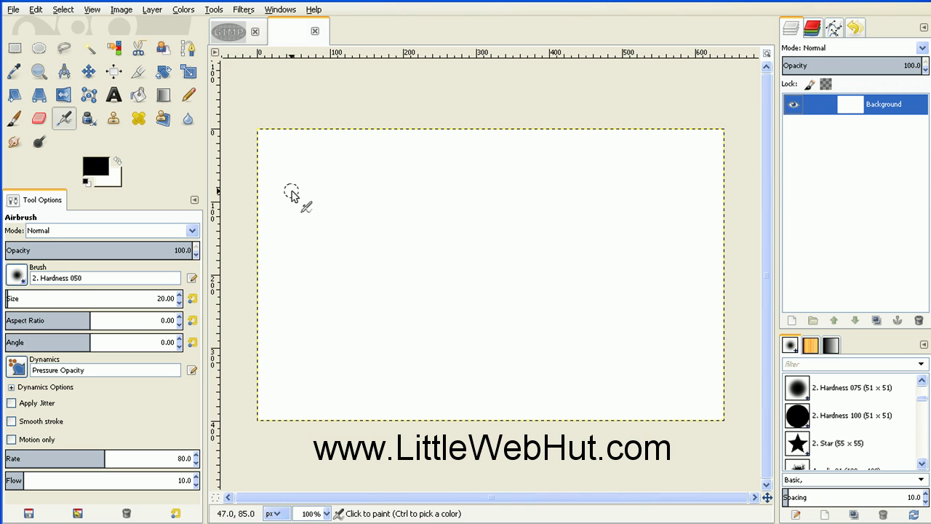
# Select a 618×313 ellipse across the canvas and bucket-fill it solid black
pyautogui.click(38, 50)
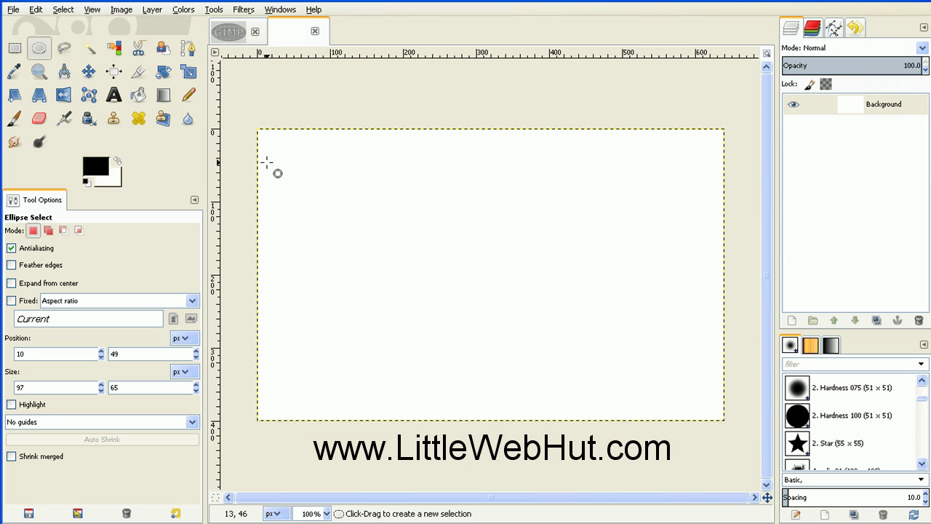
pyautogui.moveTo(265, 161); pyautogui.dragTo(715, 389)
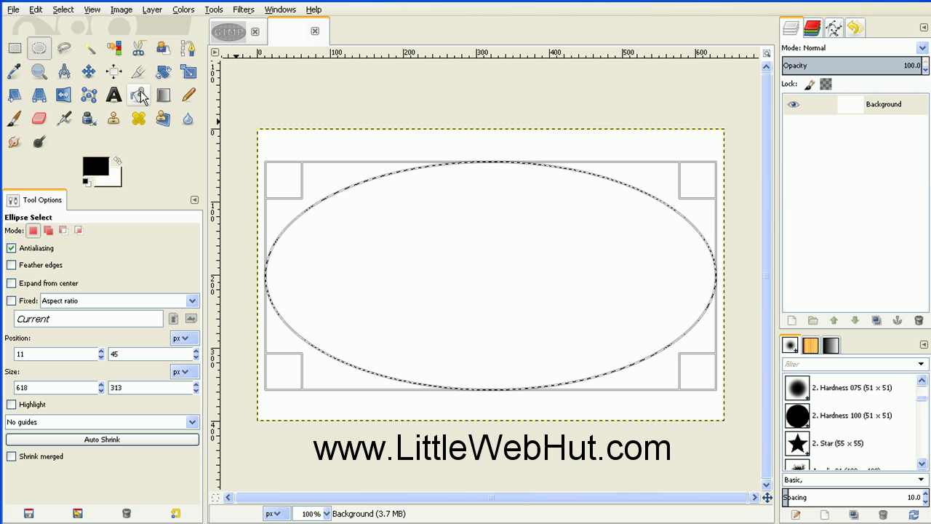
pyautogui.click(139, 95)
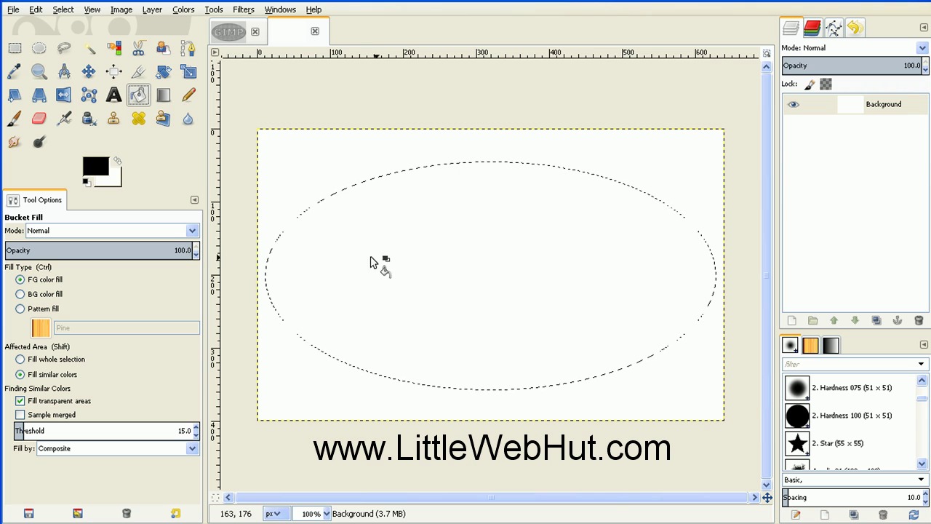
pyautogui.click(414, 266)
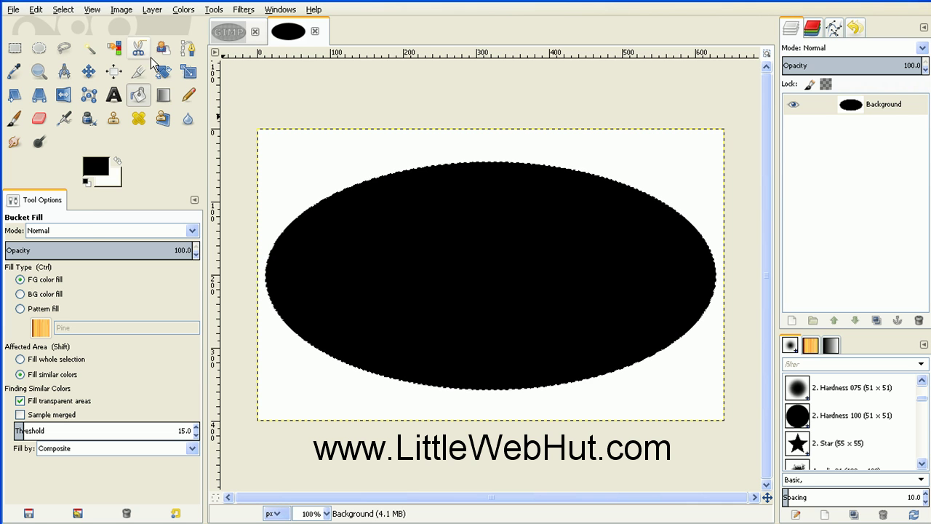
# Invert the selection, delete the white surround to transparency, then invert back onto the ellipse
pyautogui.click(64, 10)
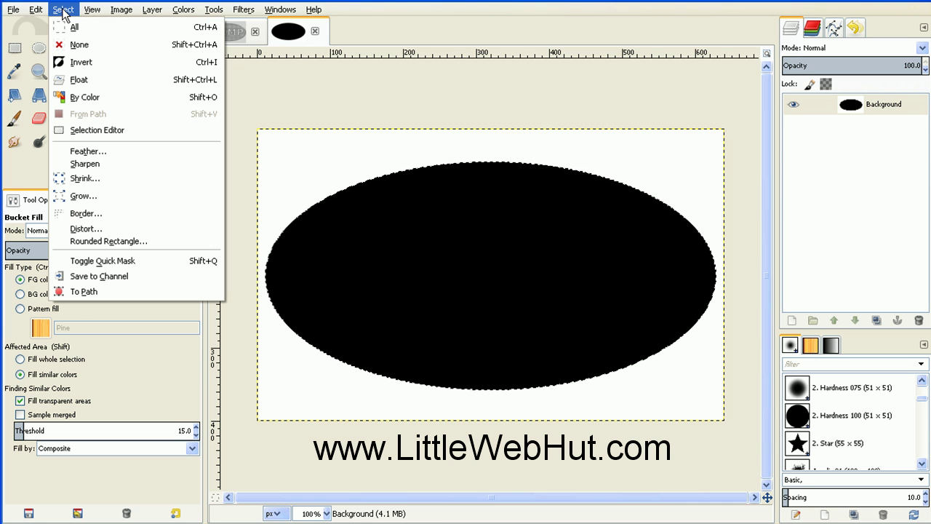
pyautogui.click(82, 64)
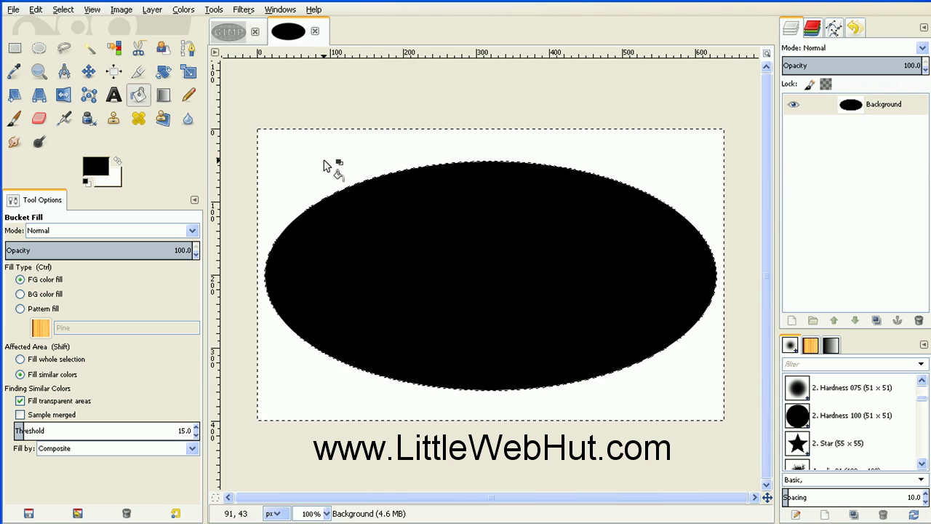
pyautogui.press('Delete')
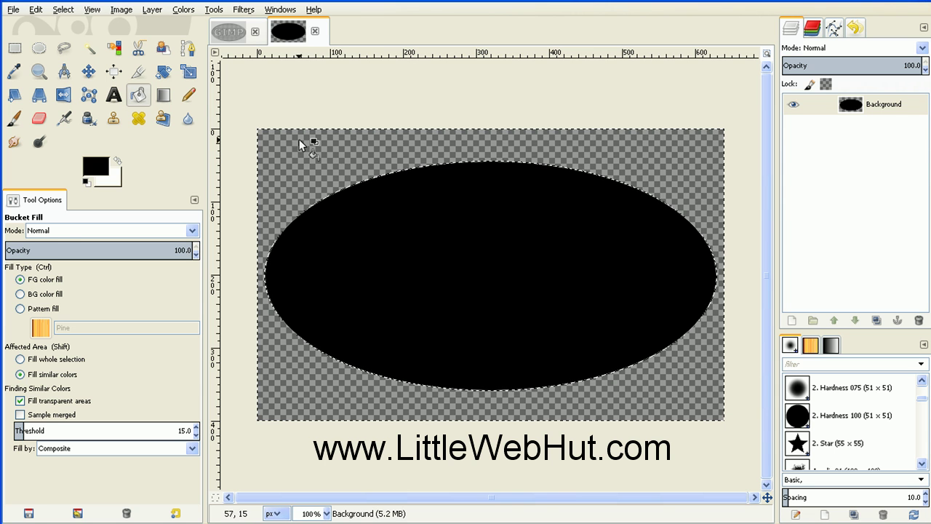
pyautogui.click(64, 10)
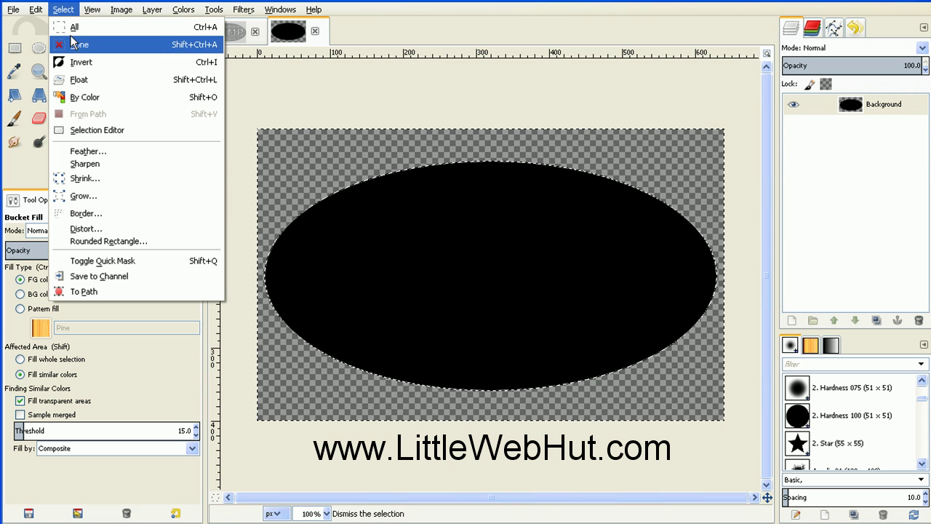
pyautogui.click(75, 63)
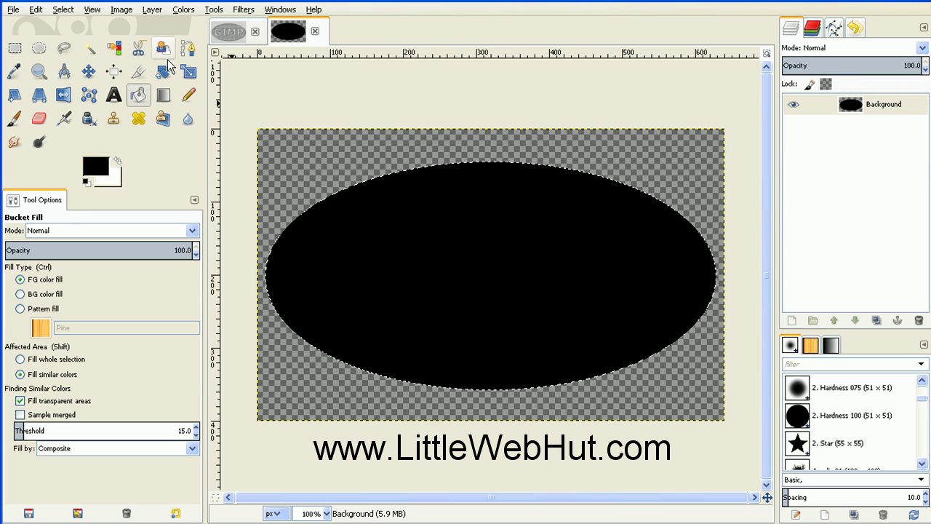
# Shrink the ellipse selection by 4 px and delete its interior, leaving a thin black ring
pyautogui.click(63, 9)
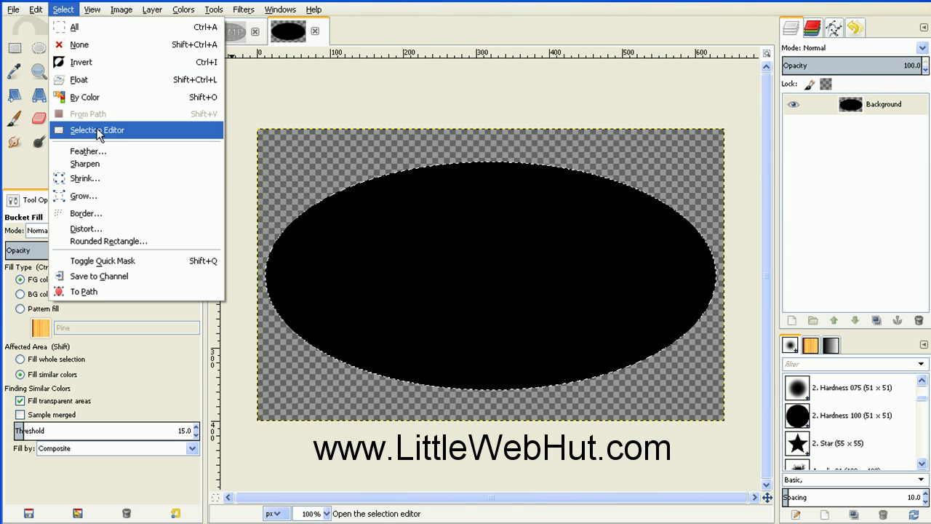
pyautogui.click(98, 178)
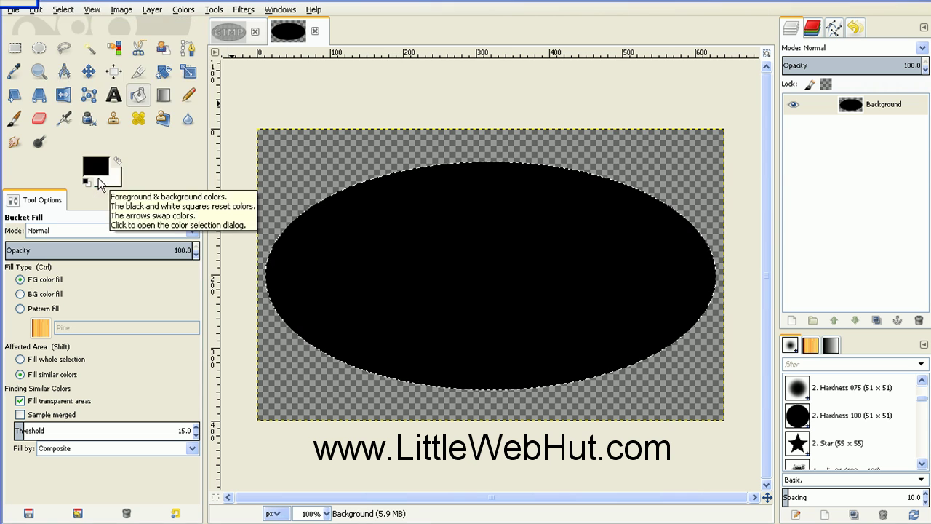
pyautogui.moveTo(66, 39); pyautogui.dragTo(118, 70)
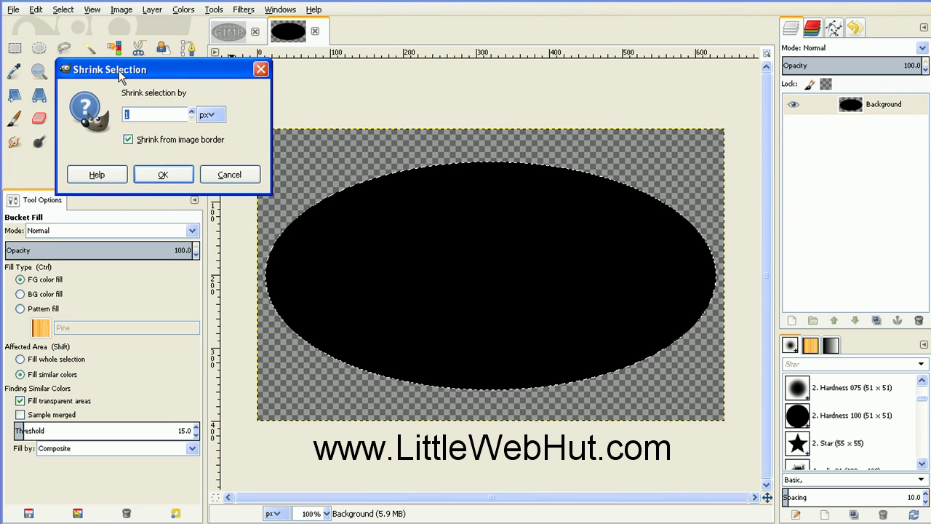
pyautogui.click(192, 111)
pyautogui.click(192, 112)
pyautogui.click(193, 112)
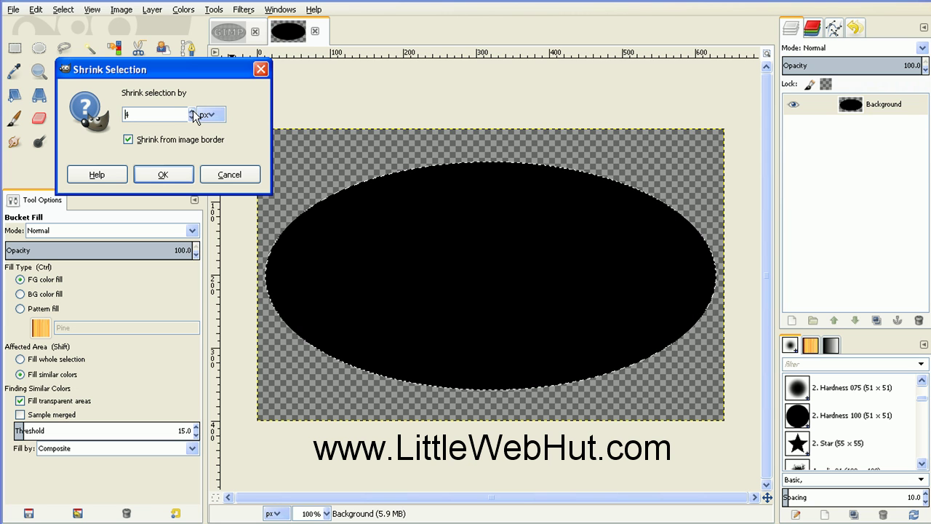
pyautogui.click(163, 175)
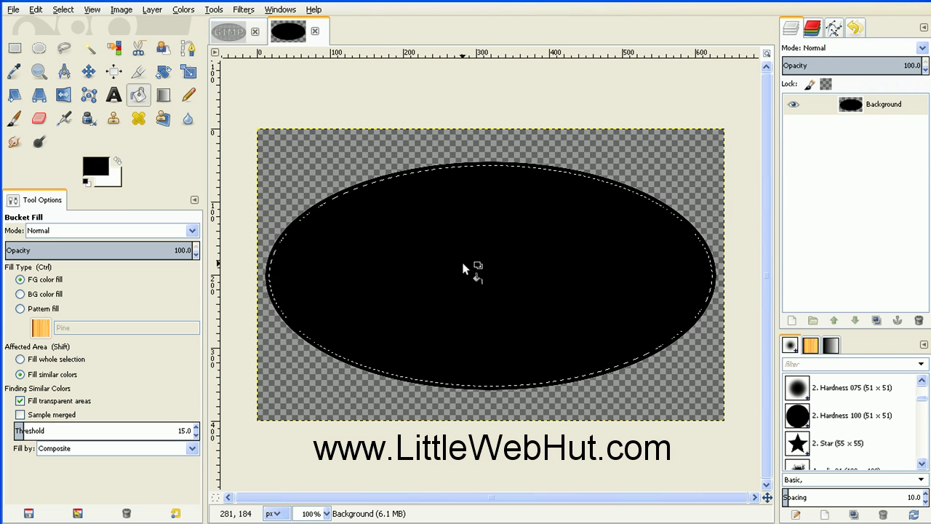
pyautogui.press('Delete')
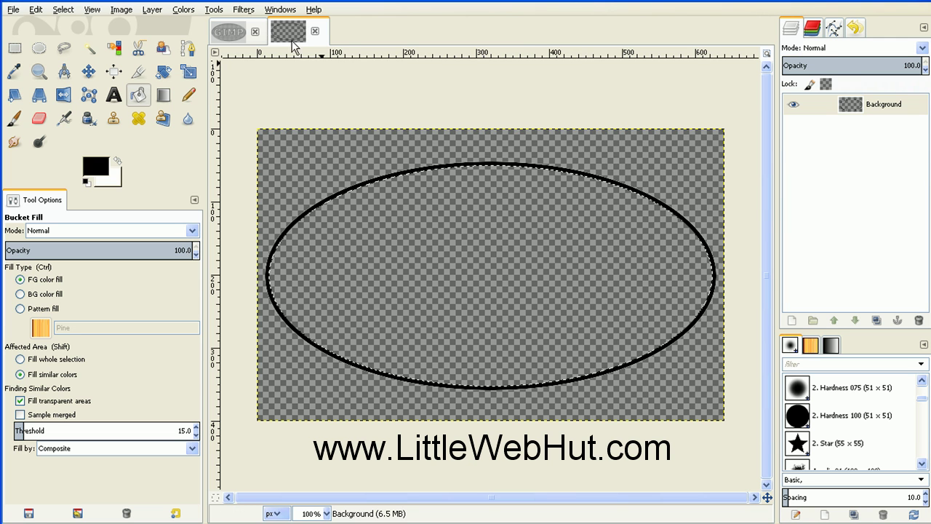
# Render a black Grid pattern with 2 px lines at 16 px spacing inside the ring
pyautogui.click(243, 10)
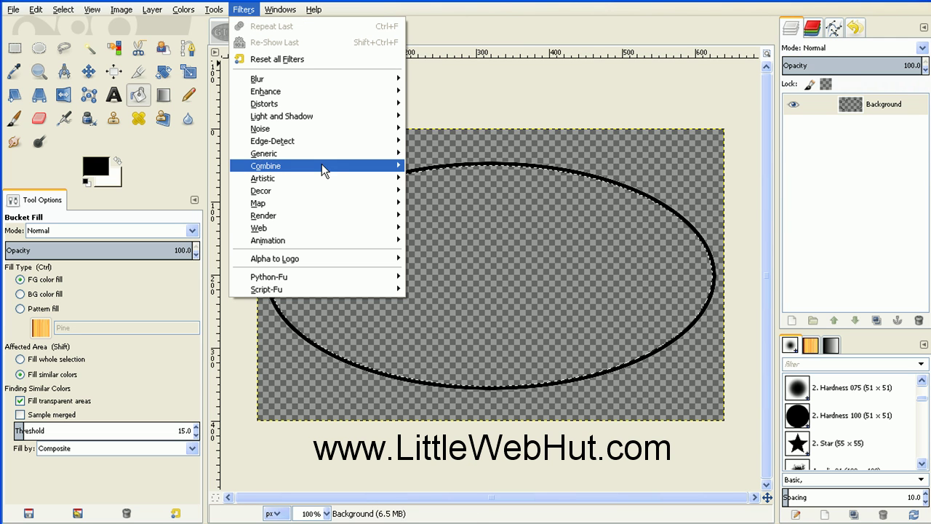
pyautogui.moveTo(342, 217)
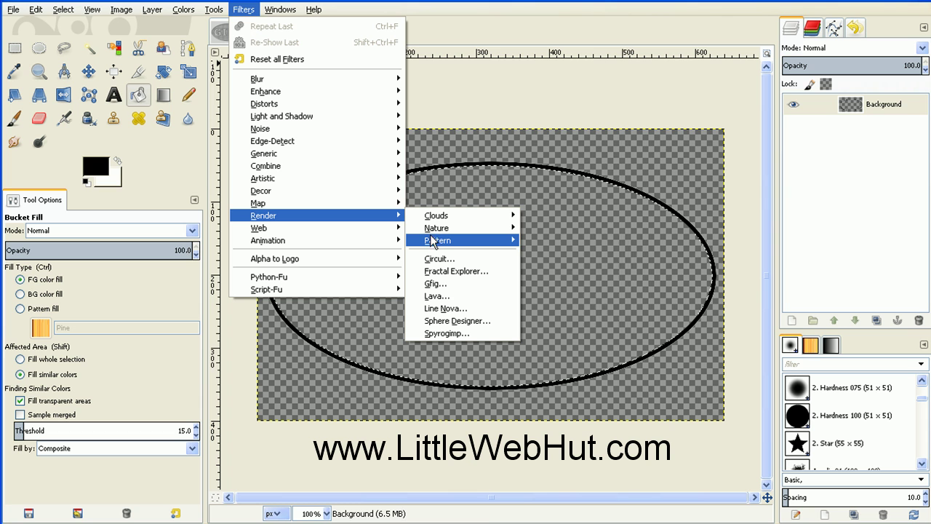
pyautogui.moveTo(463, 244)
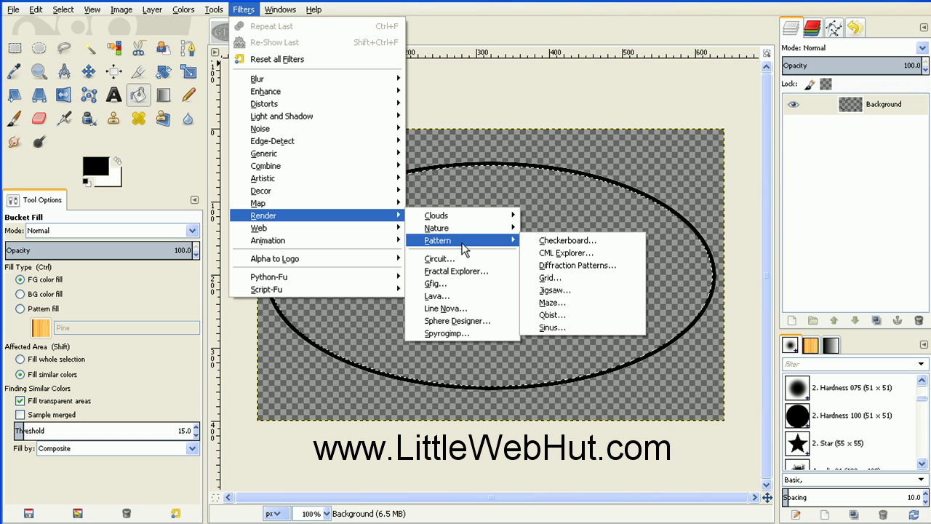
pyautogui.click(556, 276)
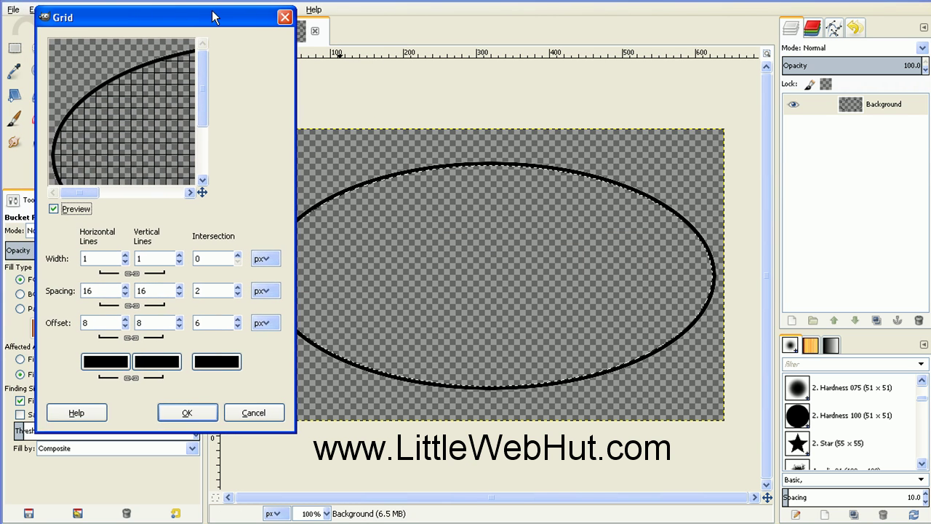
pyautogui.click(125, 255)
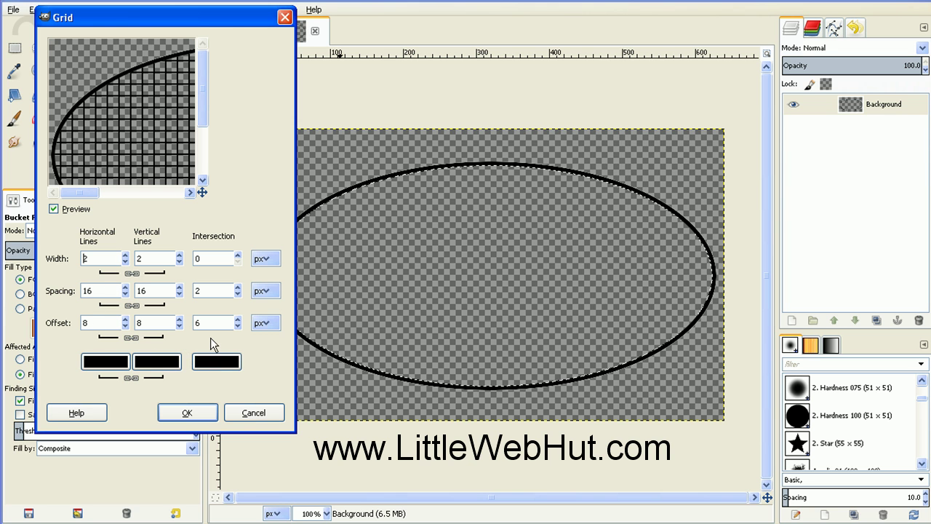
pyautogui.click(187, 411)
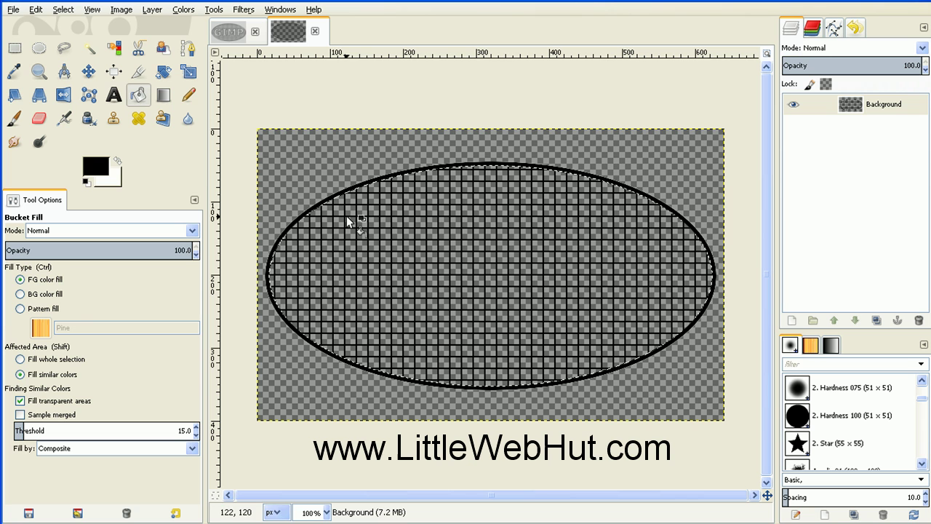
# Type 'GIMP' in Sans Bold at size 180 and move it to the ellipse's centre
pyautogui.click(115, 94)
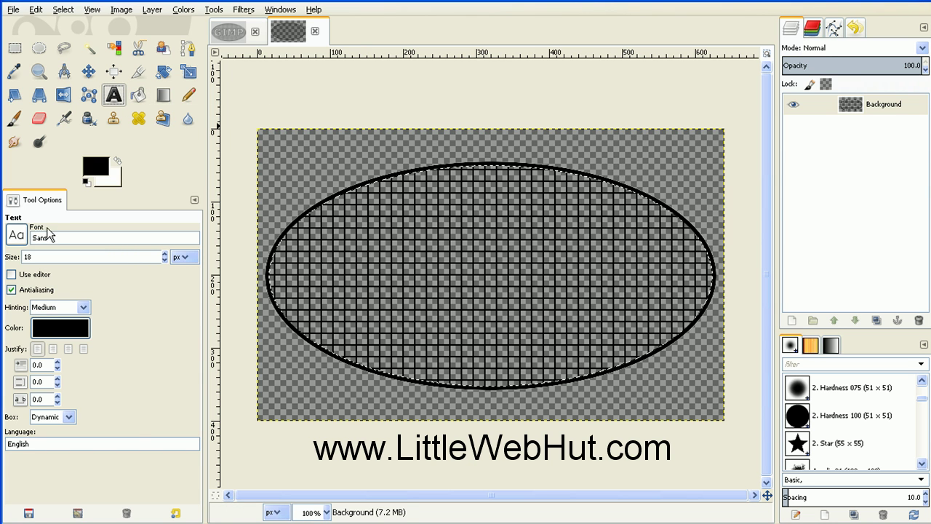
pyautogui.click(16, 236)
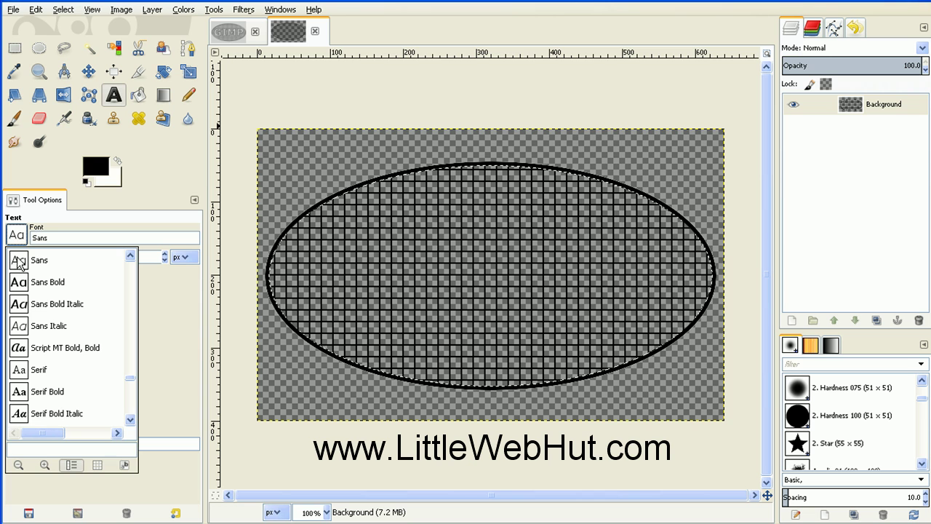
pyautogui.click(23, 284)
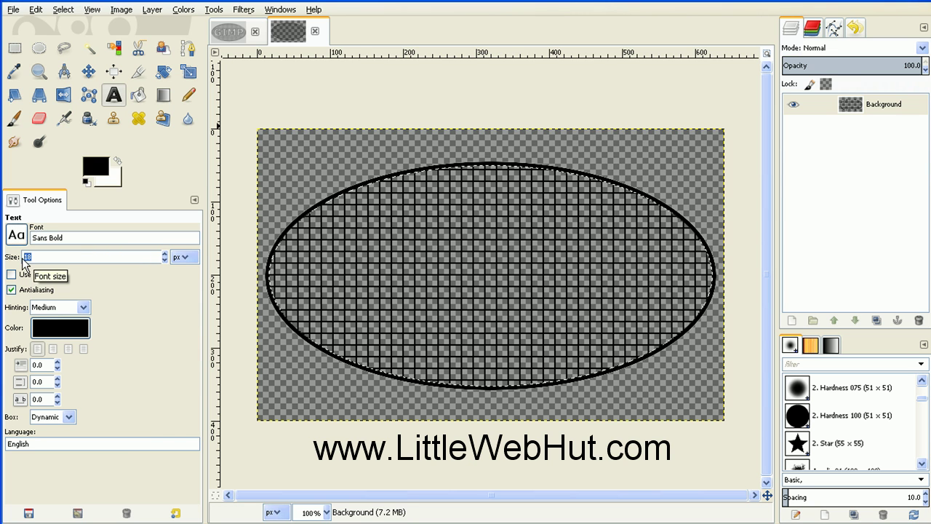
pyautogui.write('180')
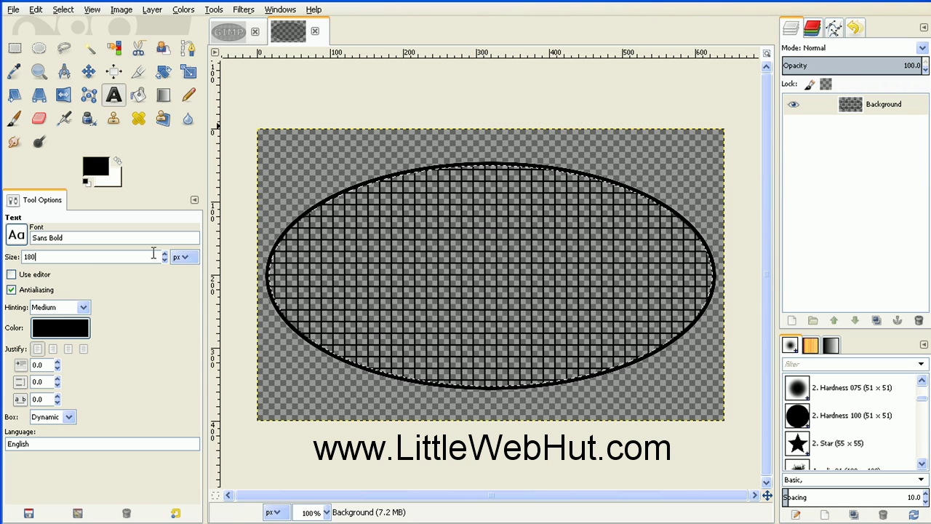
pyautogui.click(309, 262)
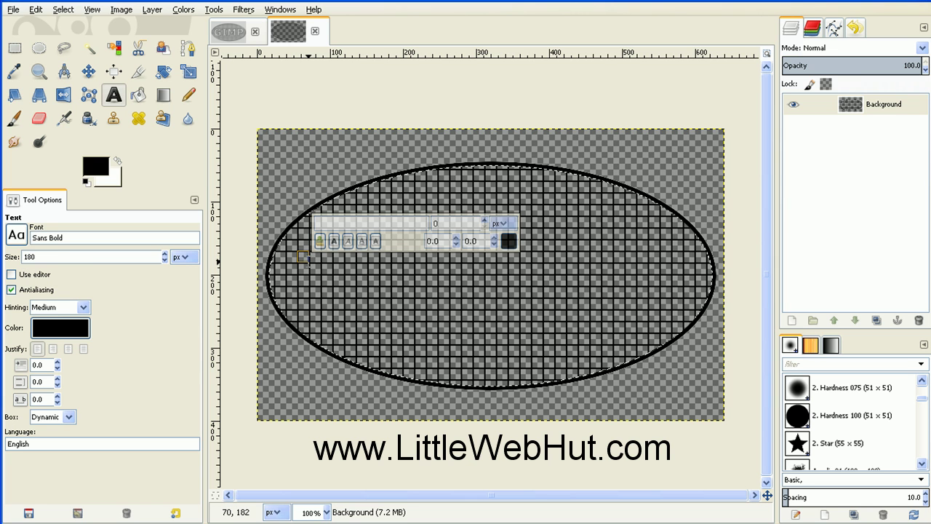
pyautogui.write('GIMP')
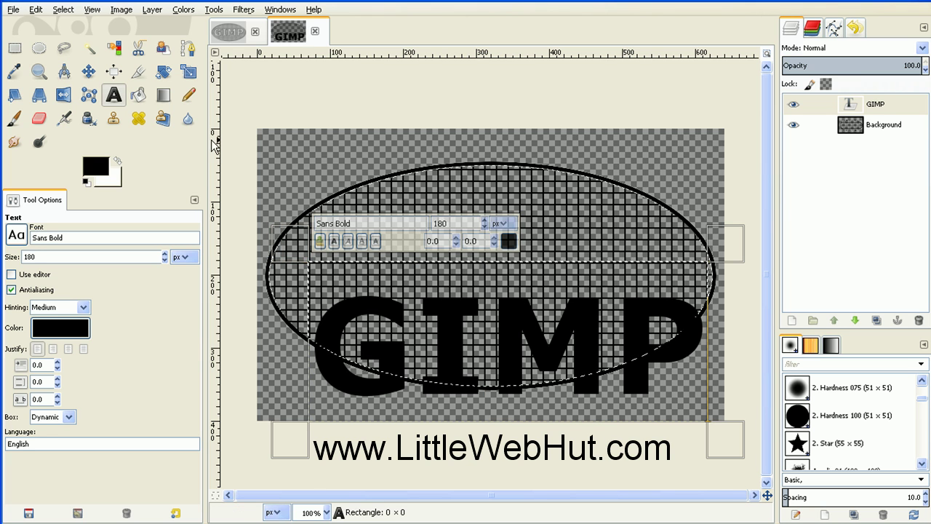
pyautogui.click(88, 70)
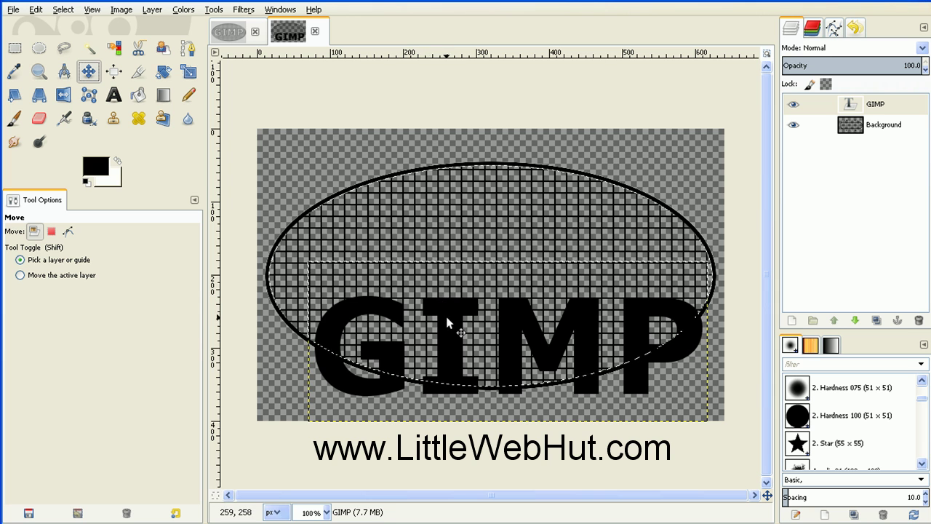
pyautogui.moveTo(448, 323); pyautogui.dragTo(425, 246)
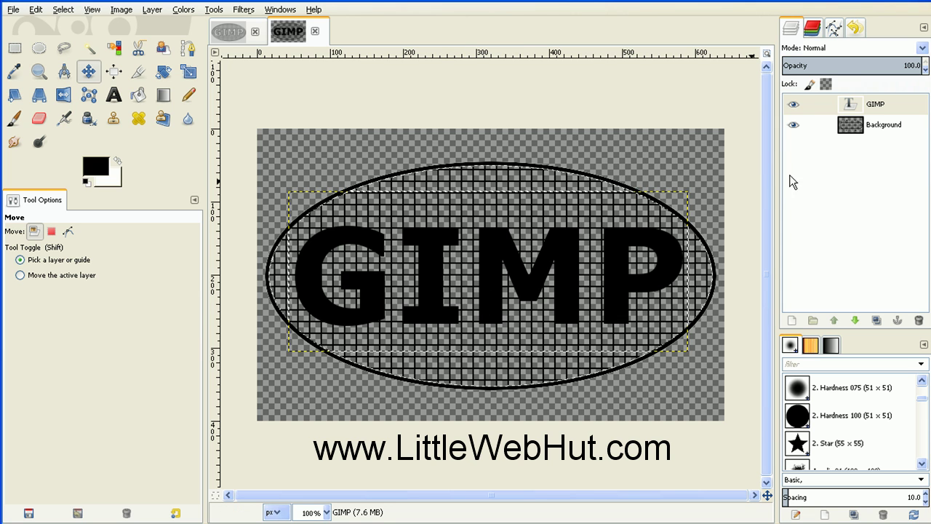
# Turn the GIMP text layer's alpha into a selection and shrink it slightly inside the letters
pyautogui.rightClick(803, 106)
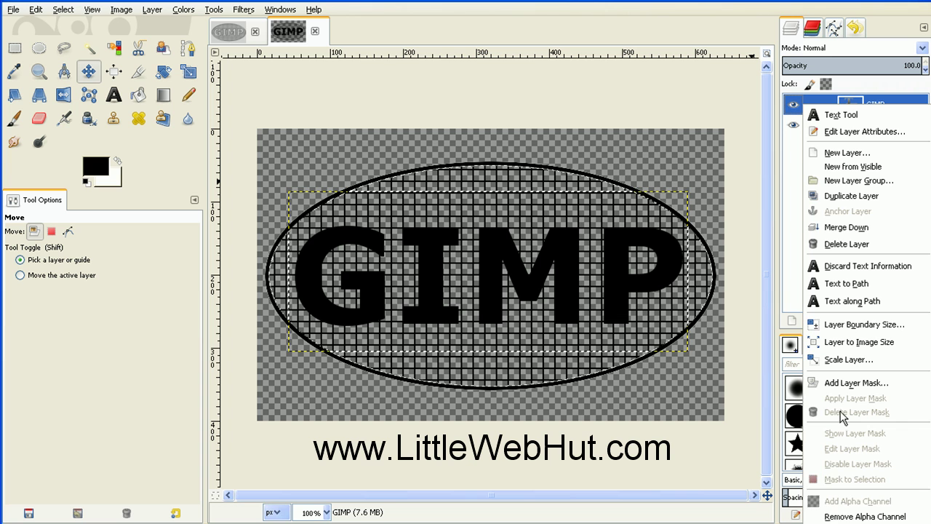
pyautogui.click(858, 522)
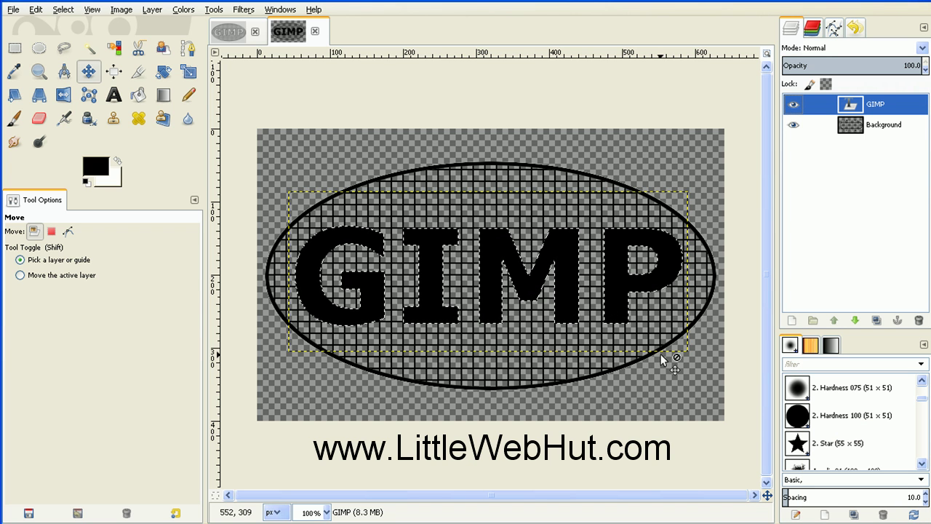
pyautogui.click(64, 9)
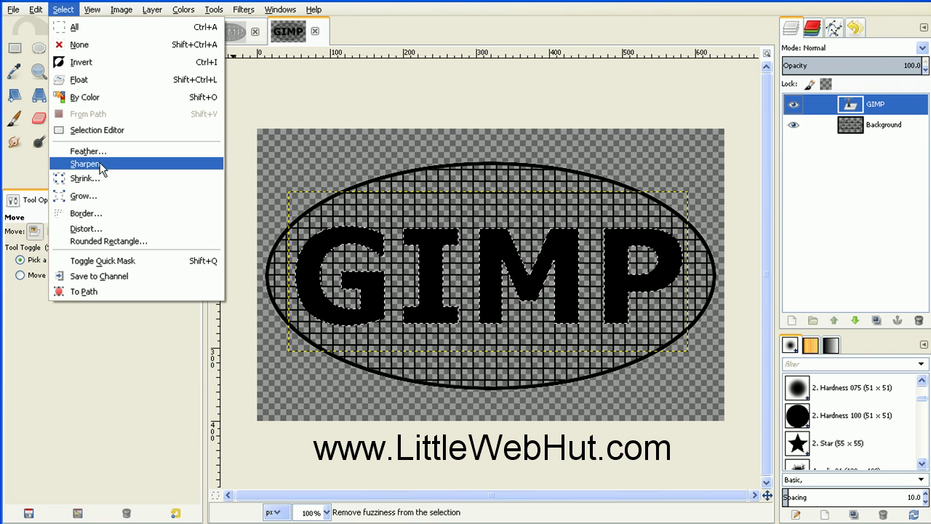
pyautogui.click(103, 179)
pyautogui.moveTo(125, 75); pyautogui.dragTo(178, 104)
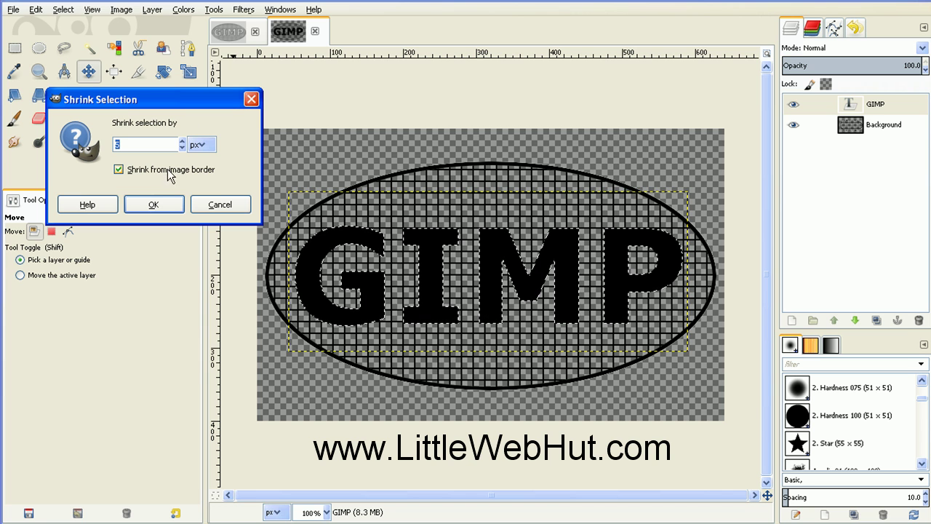
pyautogui.click(158, 204)
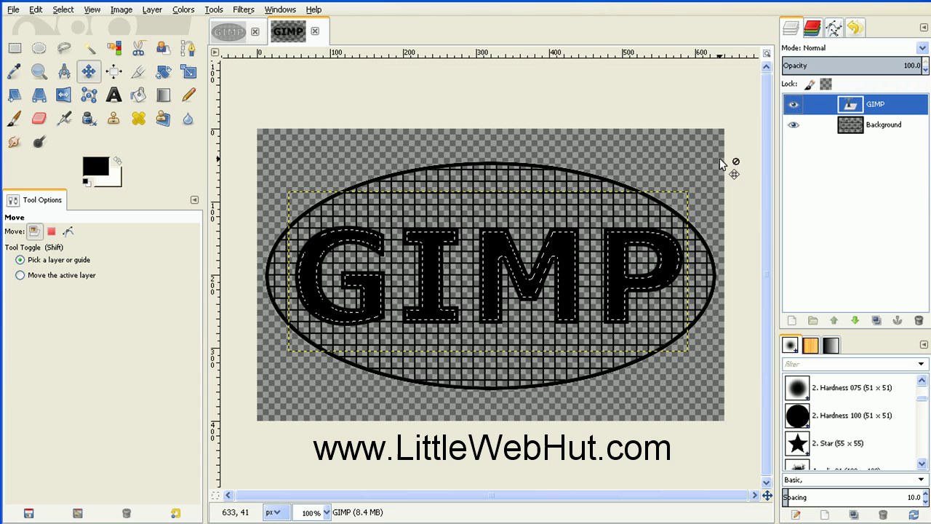
# Merge the text layer down into the ellipse layer and delete the selected letter interiors
pyautogui.rightClick(827, 102)
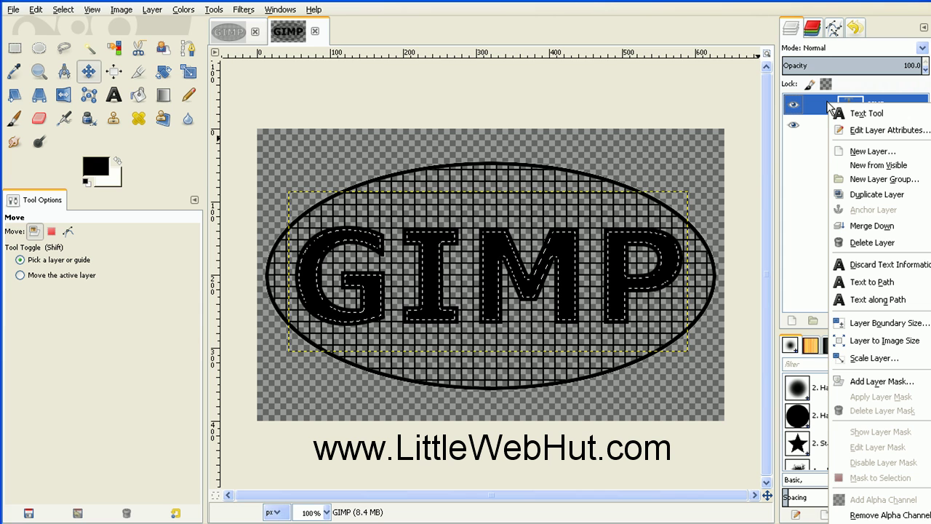
pyautogui.click(842, 227)
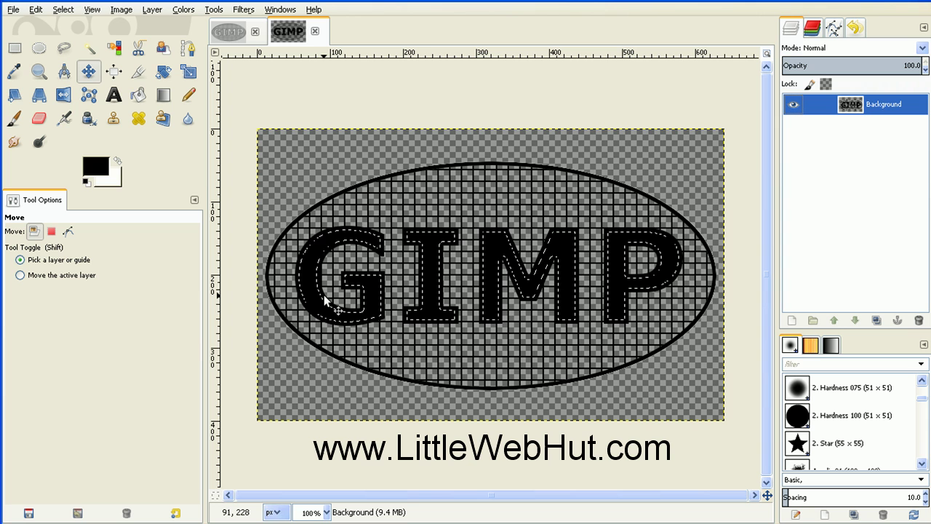
pyautogui.press('Delete')
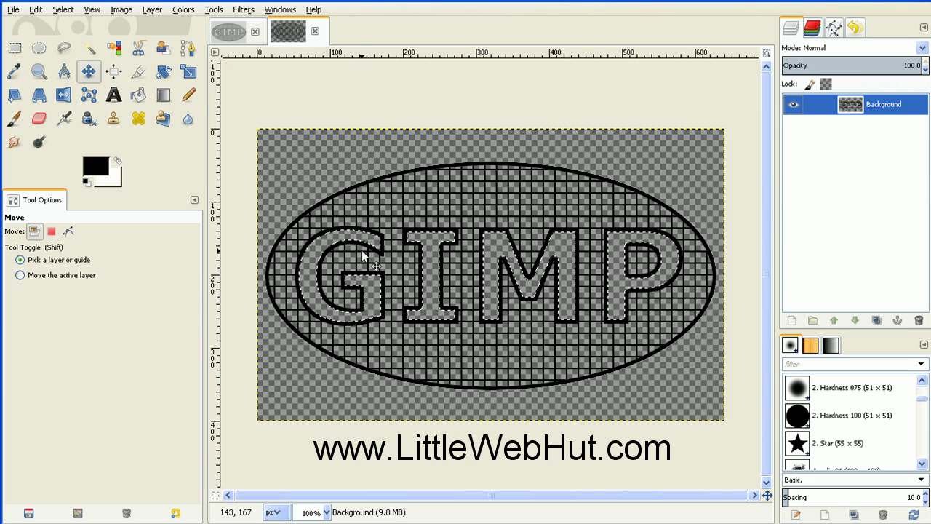
pyautogui.click(66, 11)
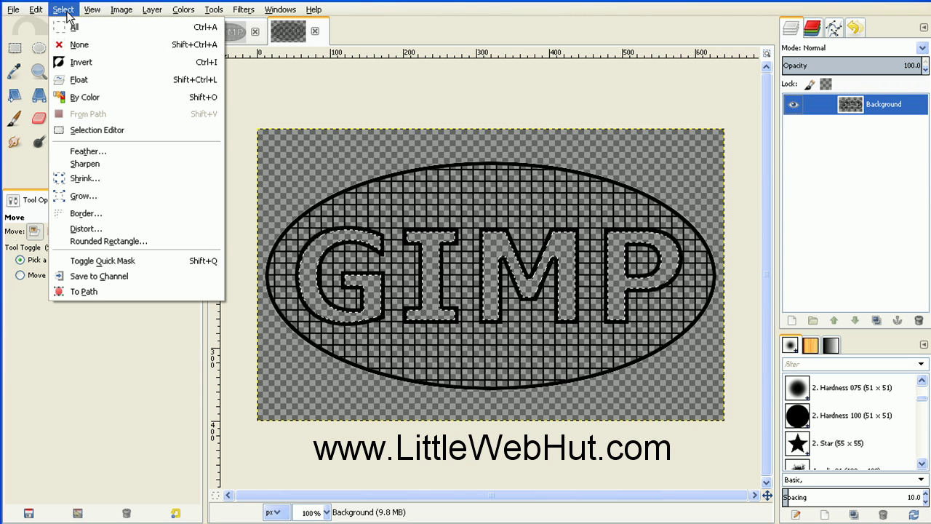
# Clear the selection and apply the Alpha to Logo Chrome effect with default settings
pyautogui.click(98, 44)
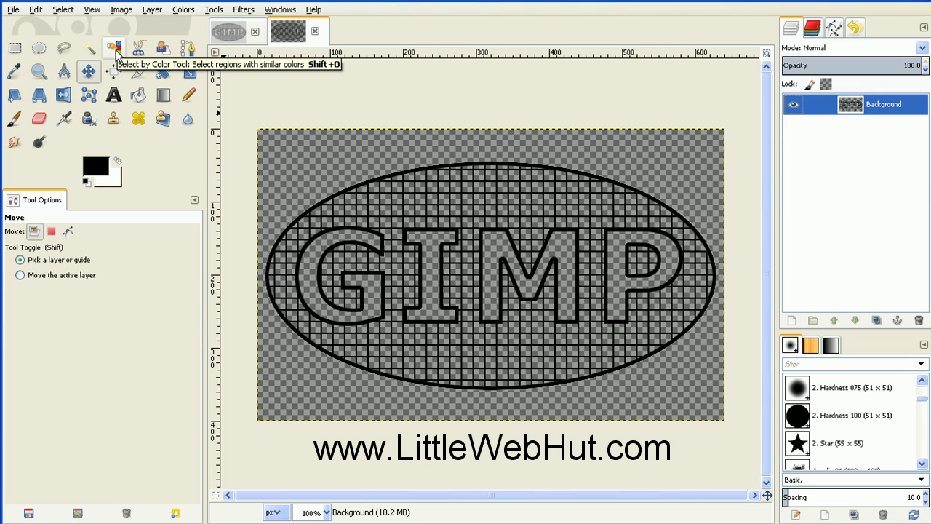
pyautogui.click(245, 10)
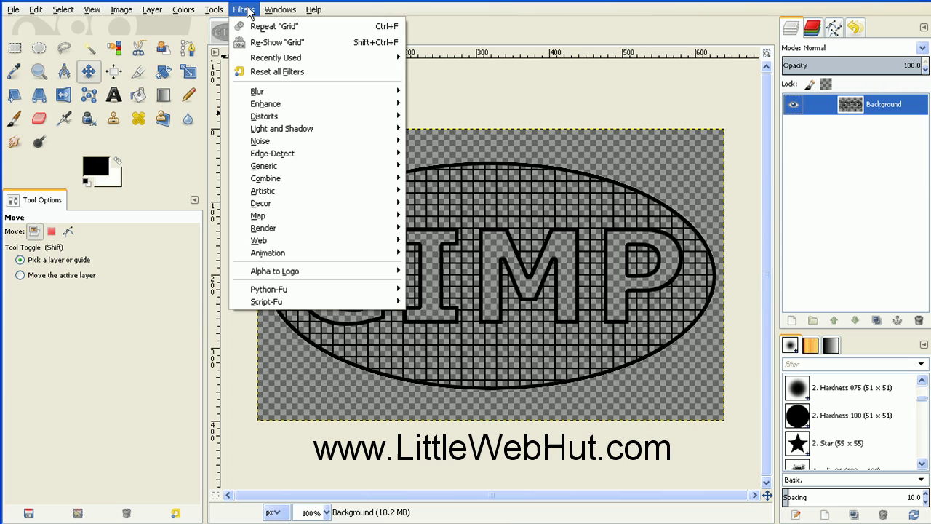
pyautogui.moveTo(304, 273)
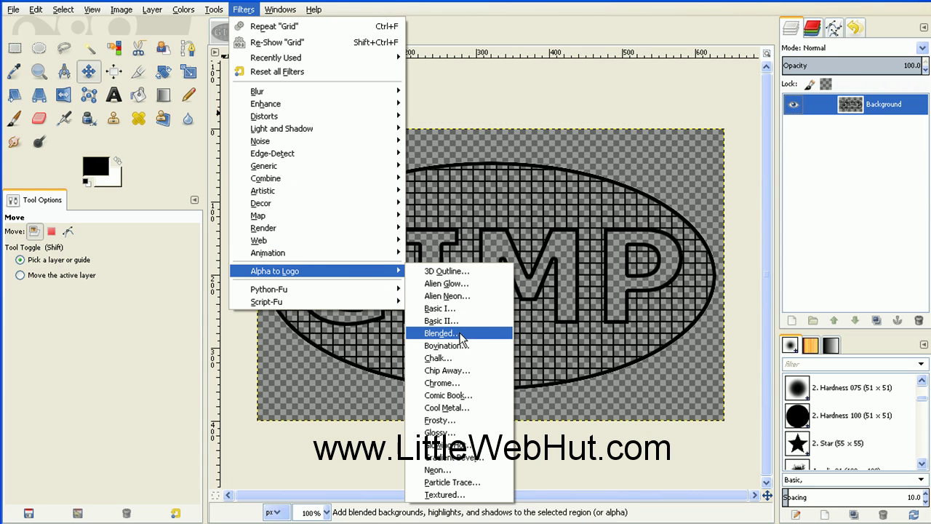
pyautogui.click(458, 382)
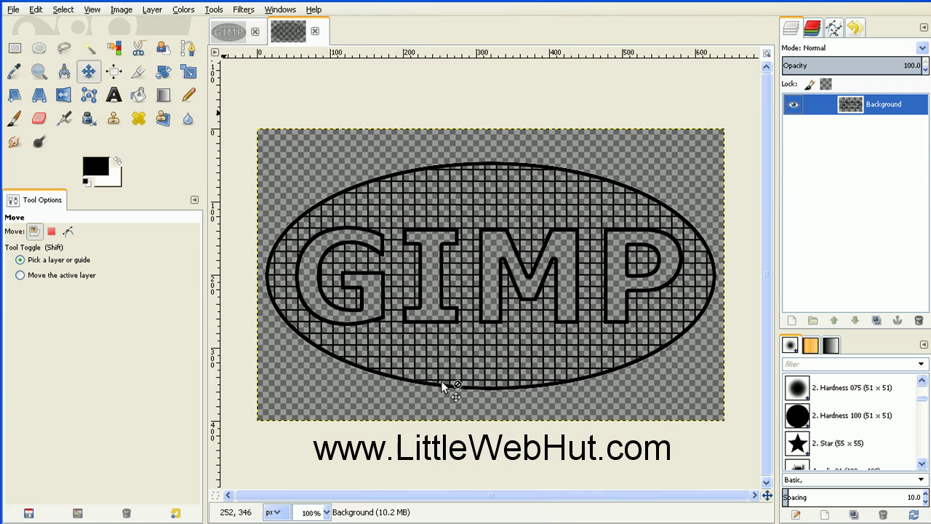
pyautogui.click(209, 164)
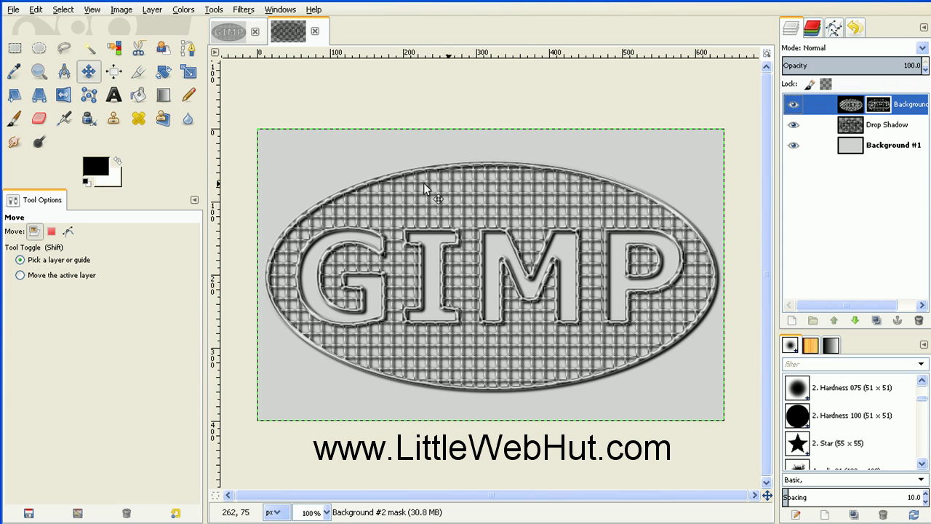
# Merge the chrome layer down into Drop Shadow, then toggle Background #1's visibility off and on
pyautogui.rightClick(819, 104)
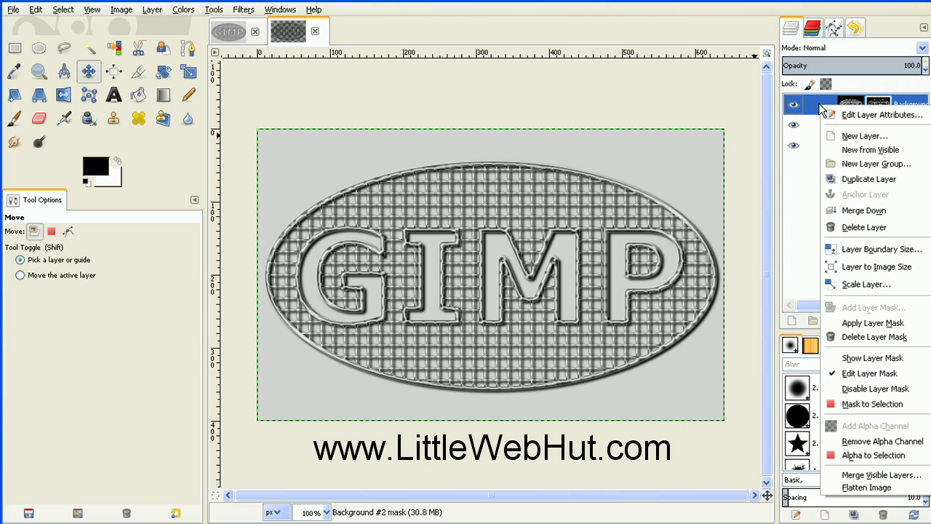
pyautogui.click(830, 209)
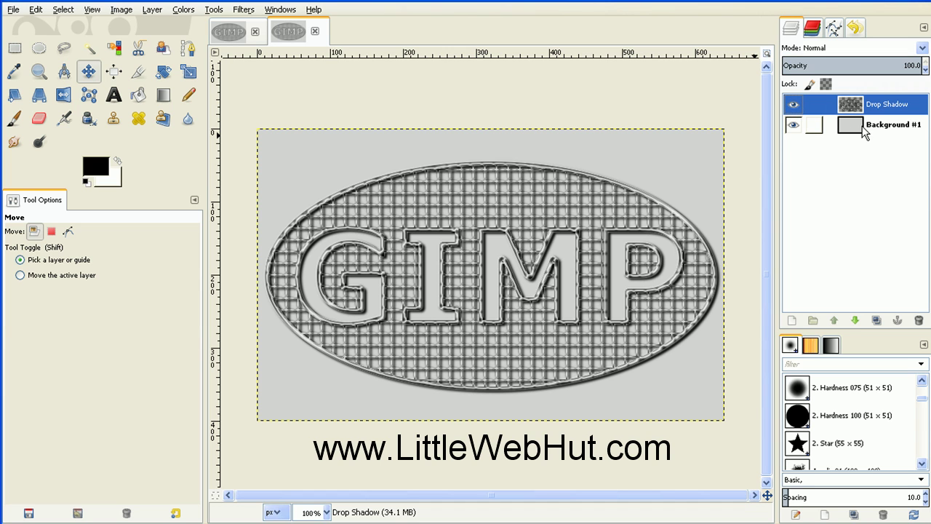
pyautogui.click(793, 124)
pyautogui.click(793, 124)
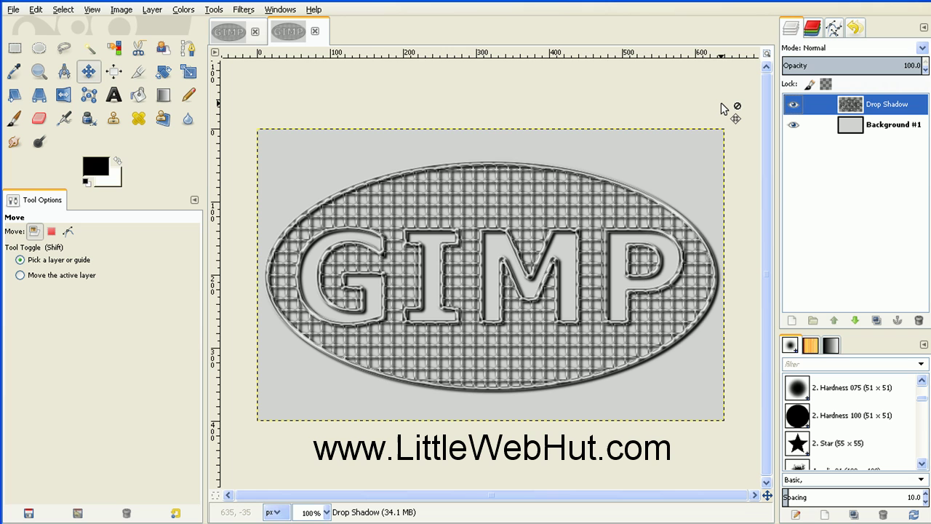